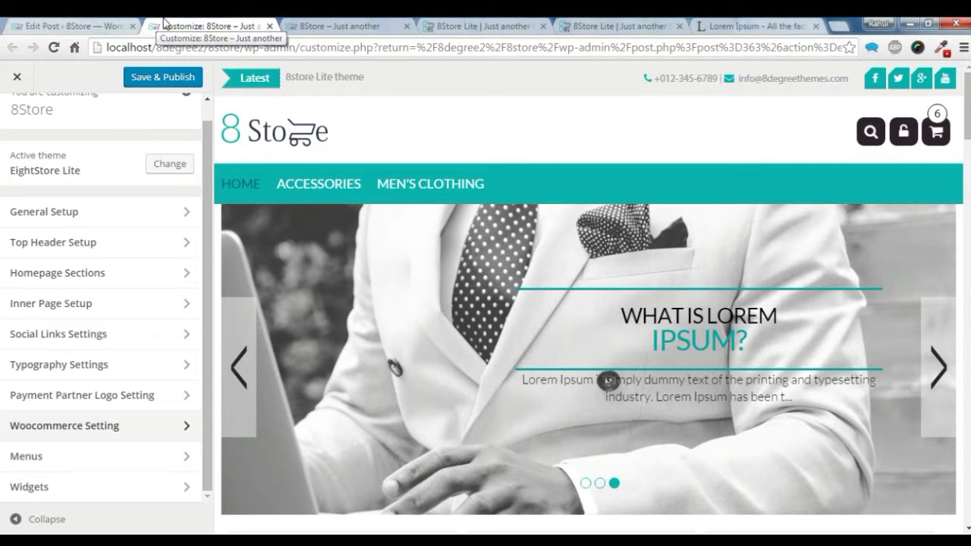
Step: In the General Setup's Site Identity settings, turn the header text display on and back off, and review the site icon options
click(103, 223)
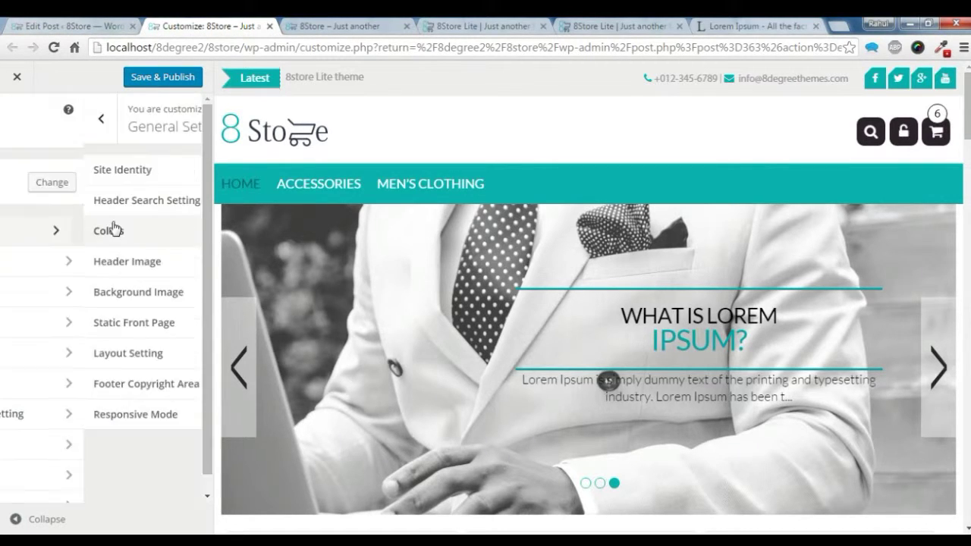
click(127, 176)
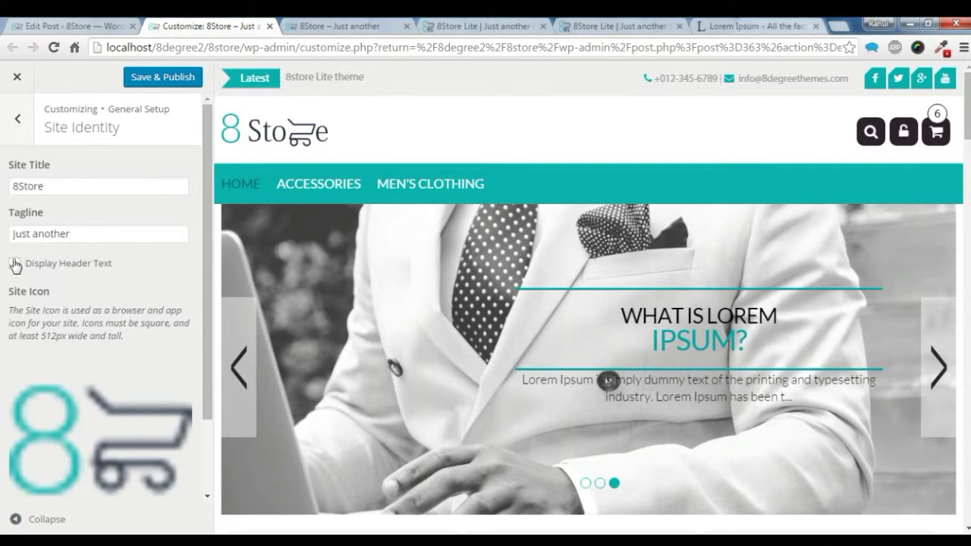
click(14, 263)
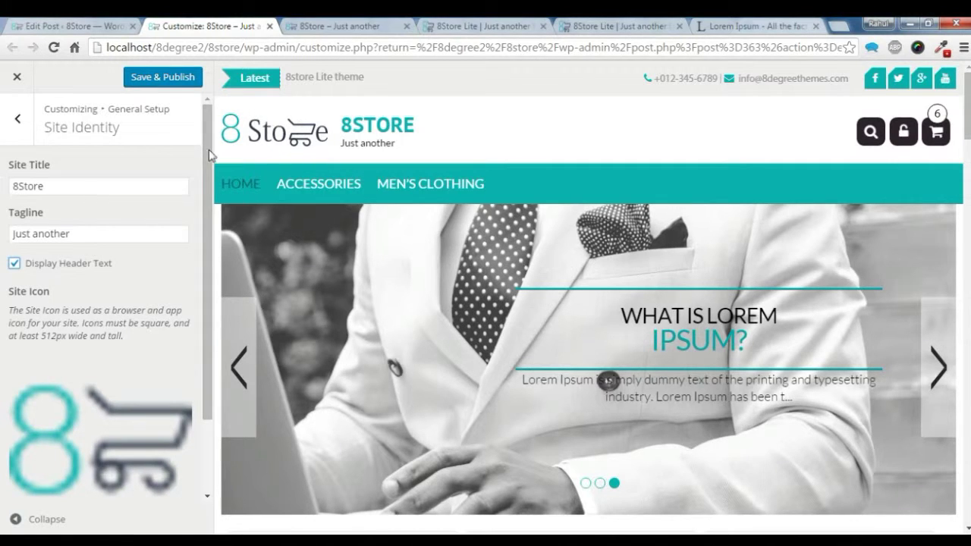
click(16, 264)
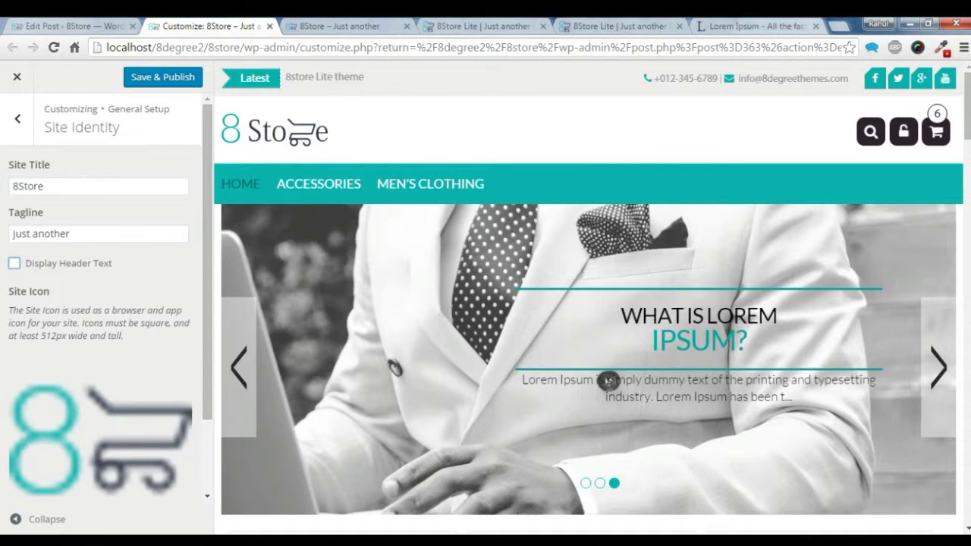
scroll(89, 190, down, 2)
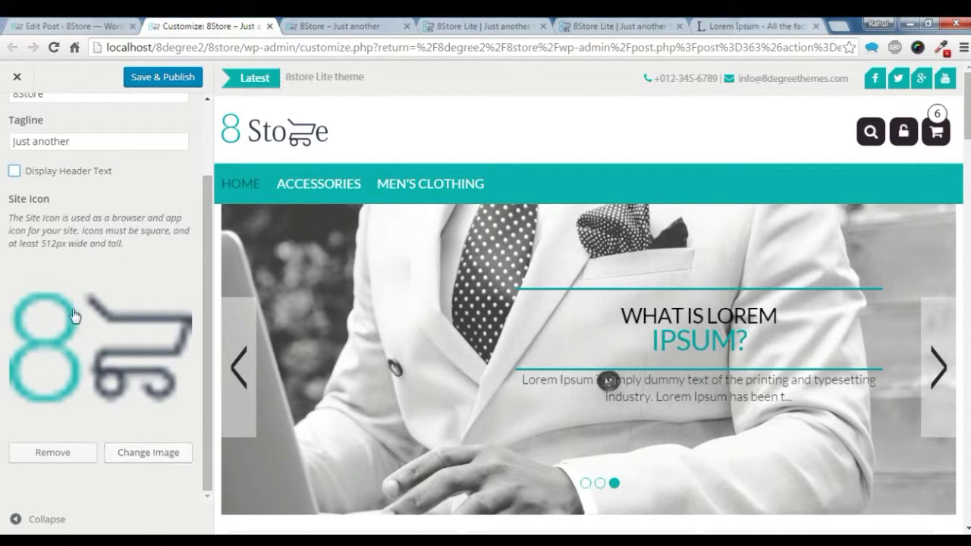
scroll(57, 228, up, 2)
click(18, 140)
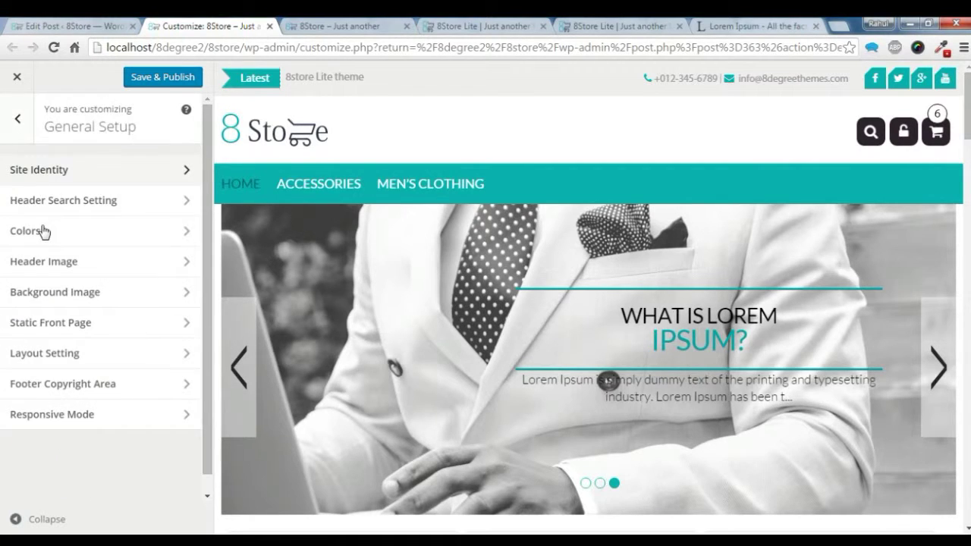
Step: Set Hide Search From Header to Yes and back to No, and test the header's search overlay in the preview
click(57, 213)
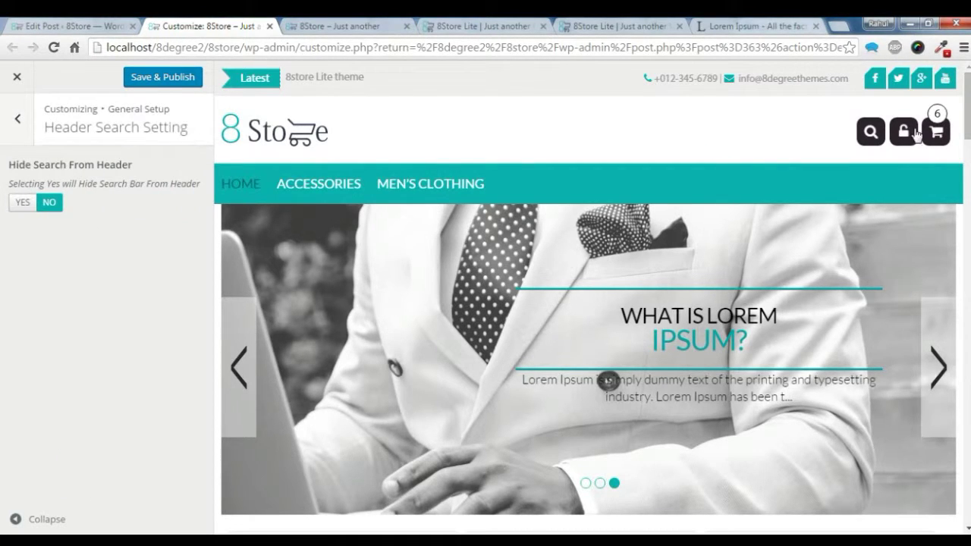
click(25, 204)
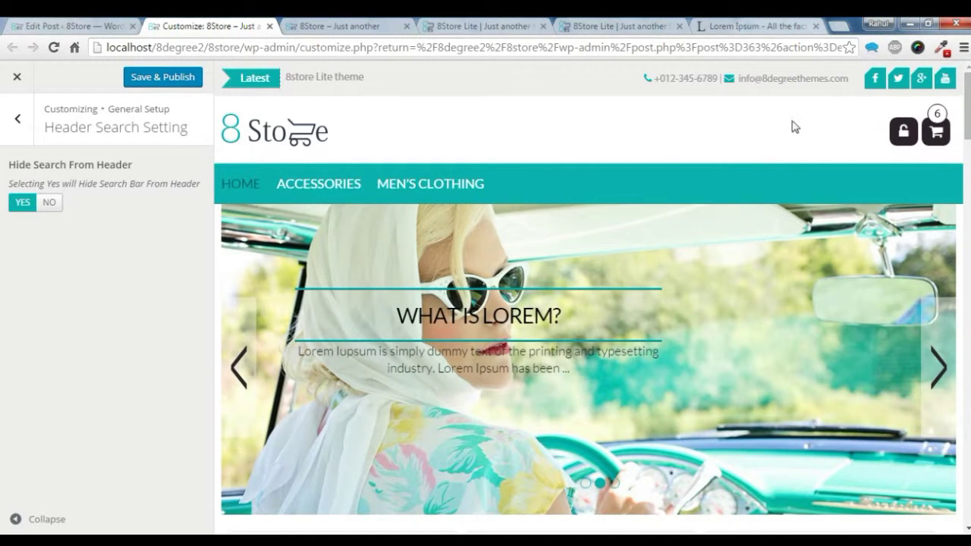
click(49, 204)
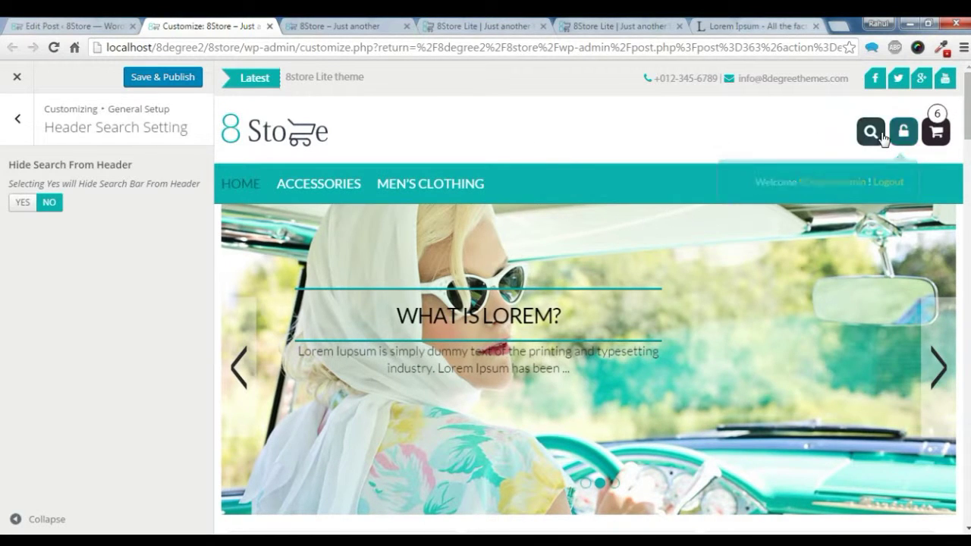
click(880, 134)
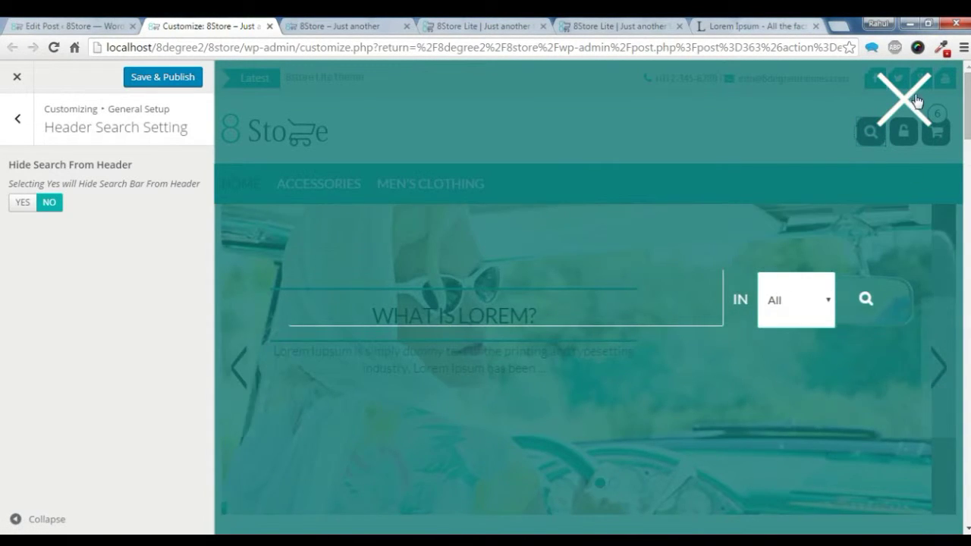
click(915, 100)
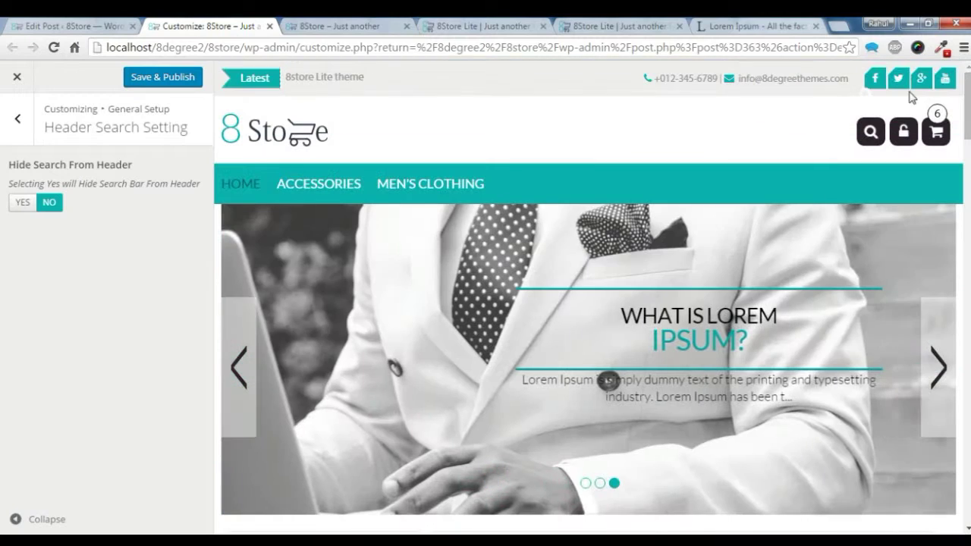
click(16, 126)
Step: Try #ff1111 as the site's background color, check it in the preview, and restore the default color
click(75, 232)
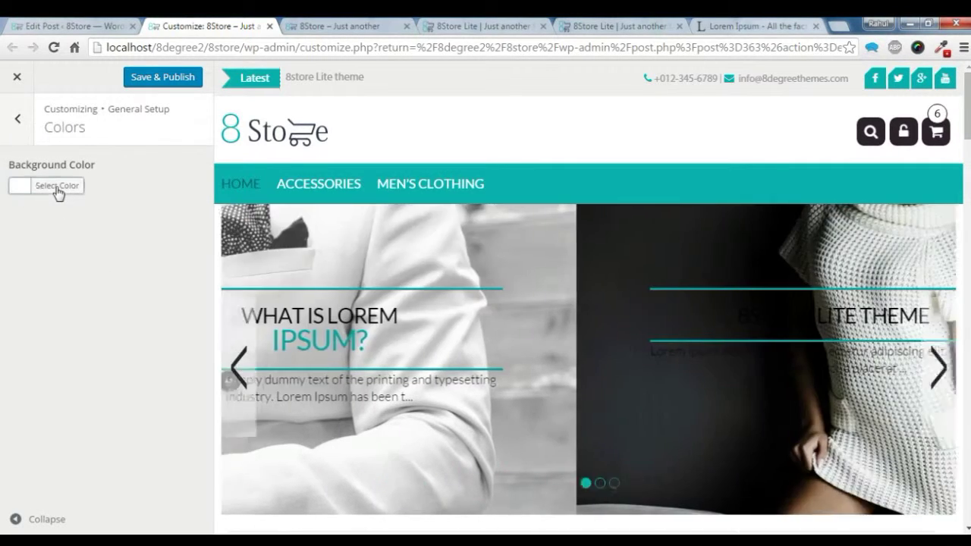
click(57, 185)
click(170, 234)
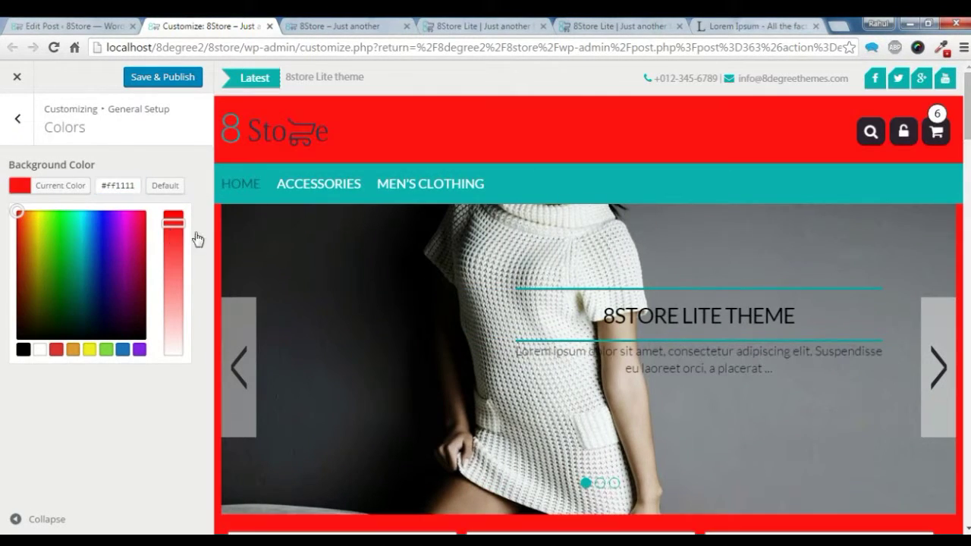
scroll(408, 249, down, 8)
scroll(377, 250, up, 8)
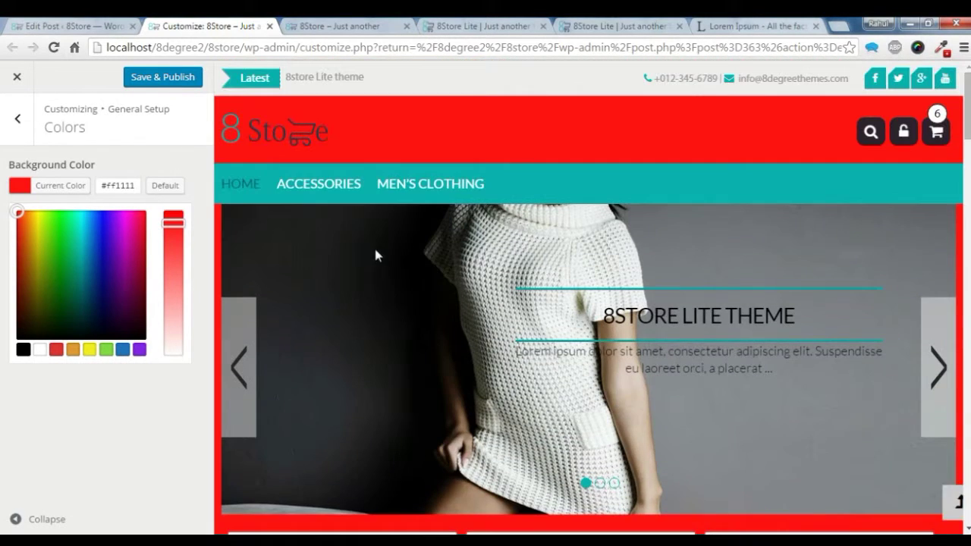
click(173, 186)
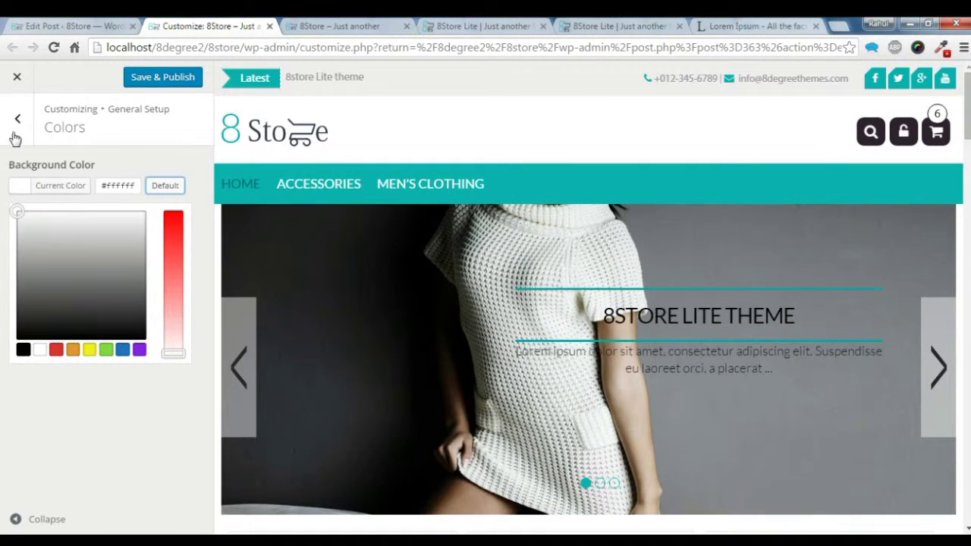
click(15, 130)
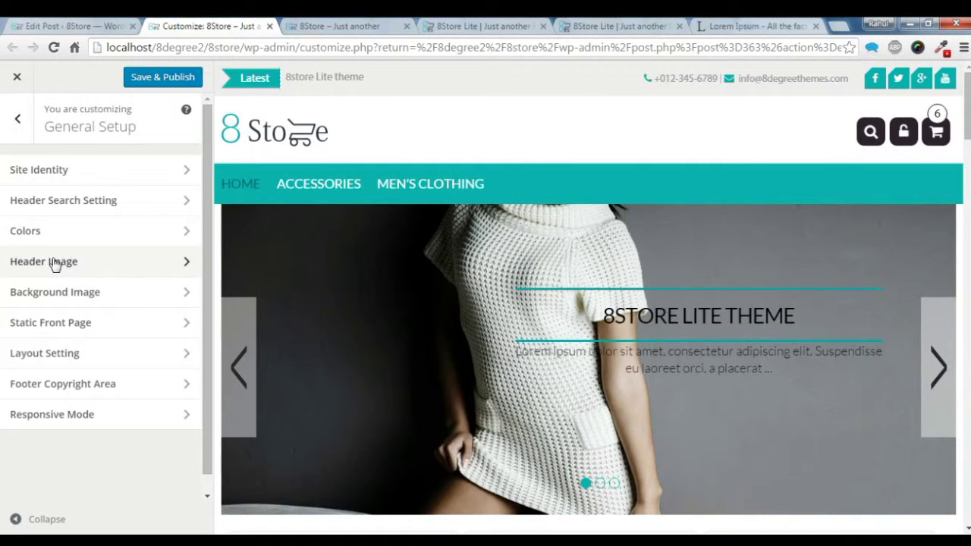
Step: Hide the current header image and set logo.png from the media library as the header image without cropping
click(48, 261)
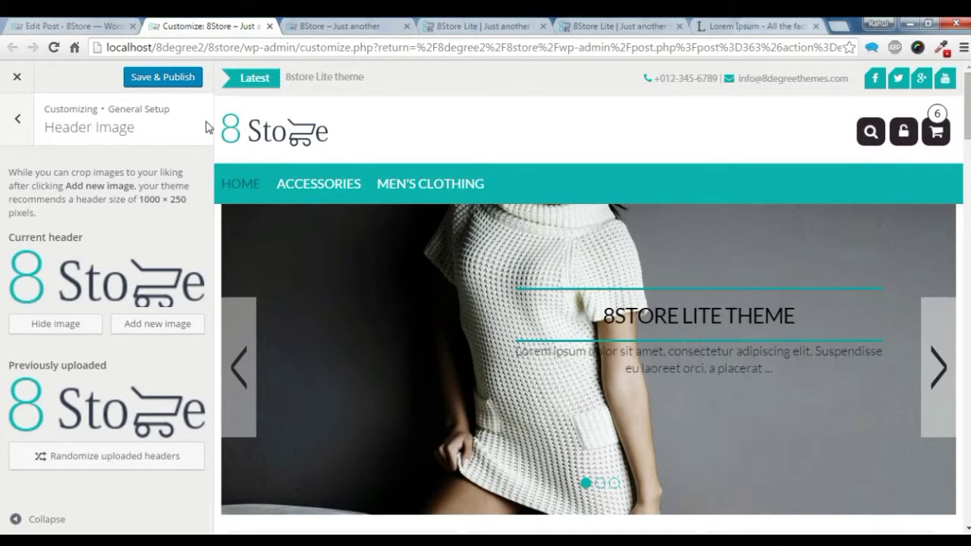
click(58, 328)
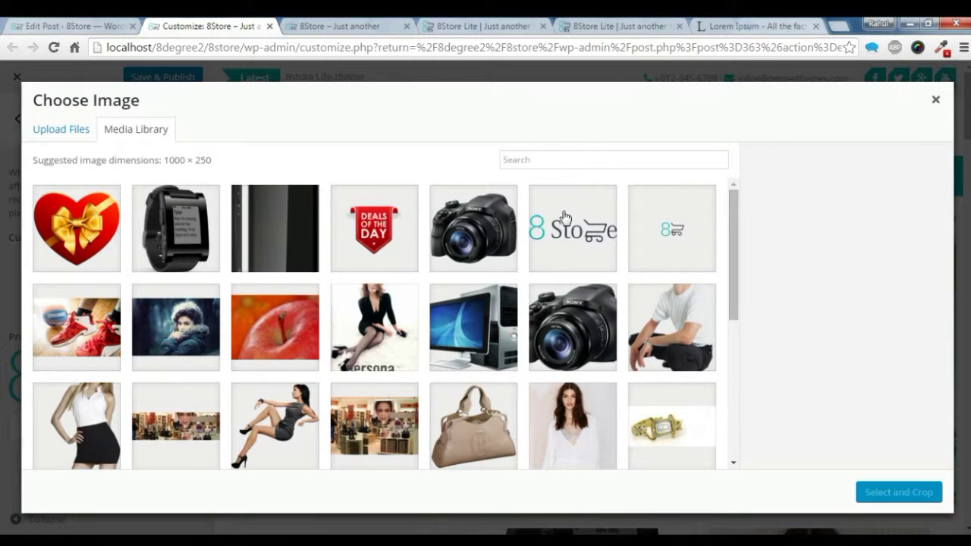
click(564, 218)
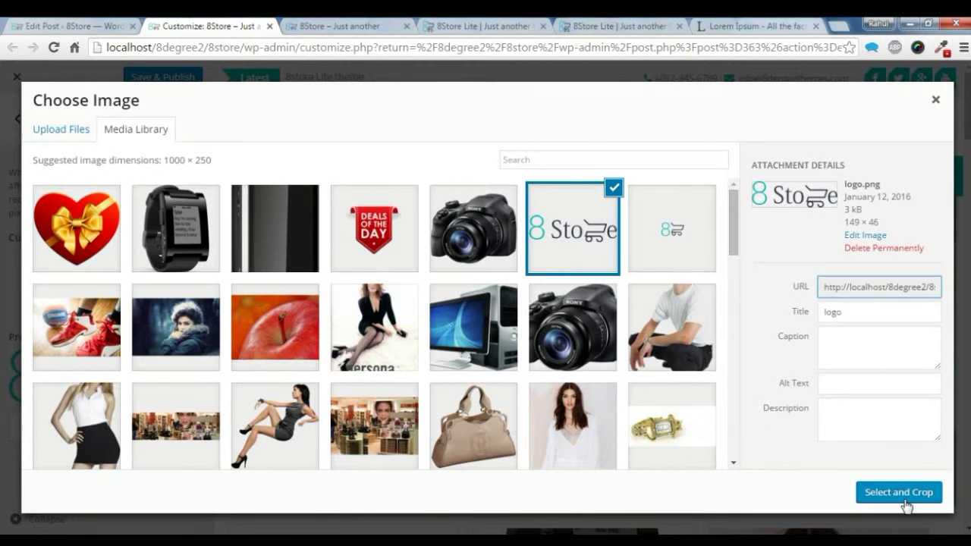
click(905, 494)
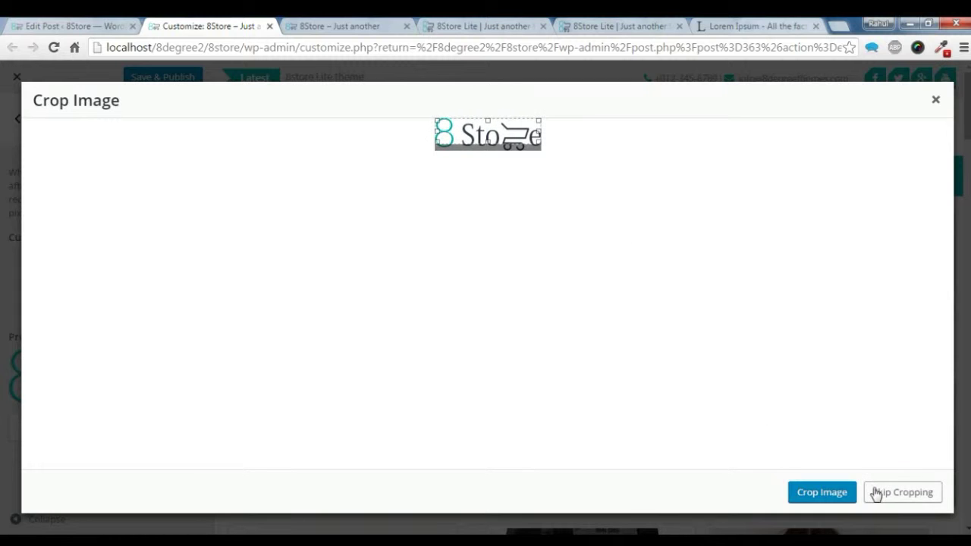
click(876, 493)
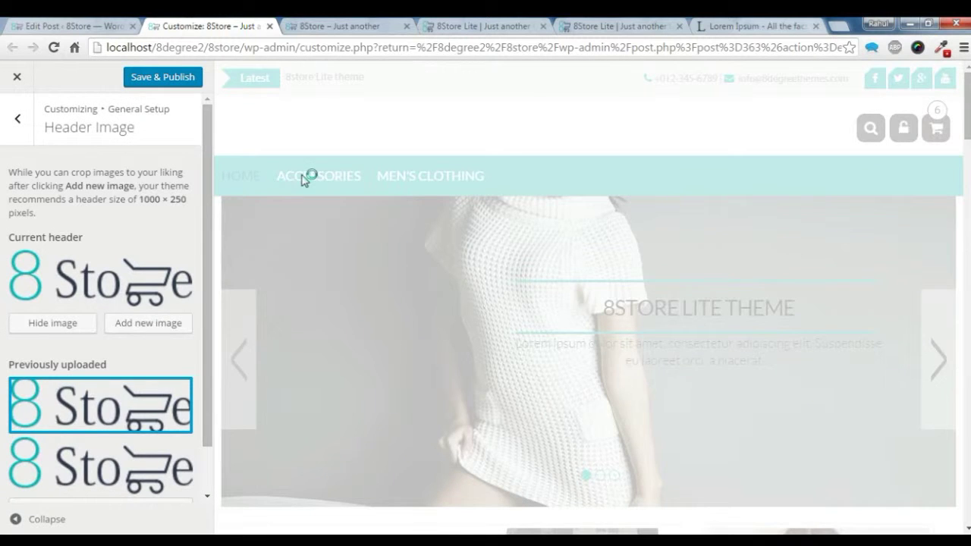
scroll(37, 262, down, 2)
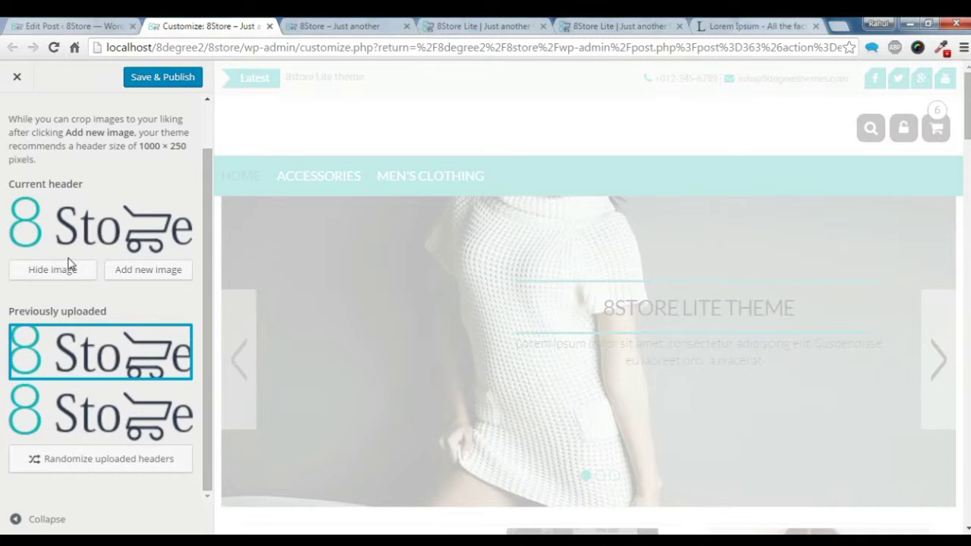
scroll(69, 265, up, 2)
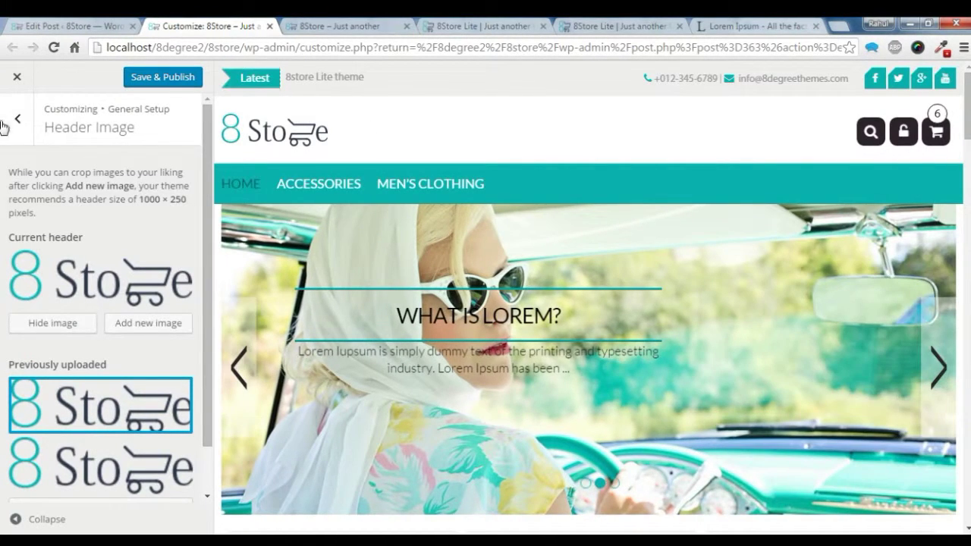
click(9, 124)
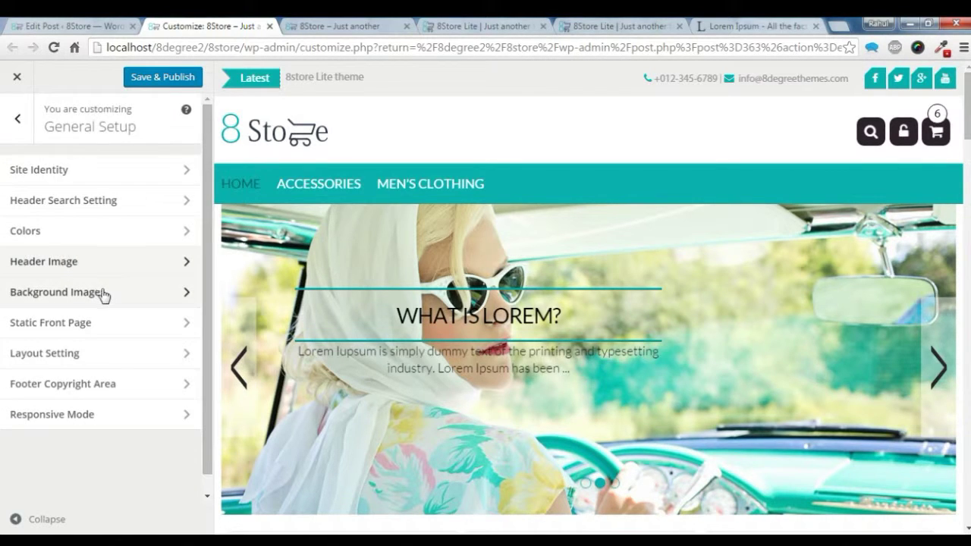
Step: Try business-888146_1920.jpg from the media library as the background image, check it throughout the preview, and remove it
click(102, 294)
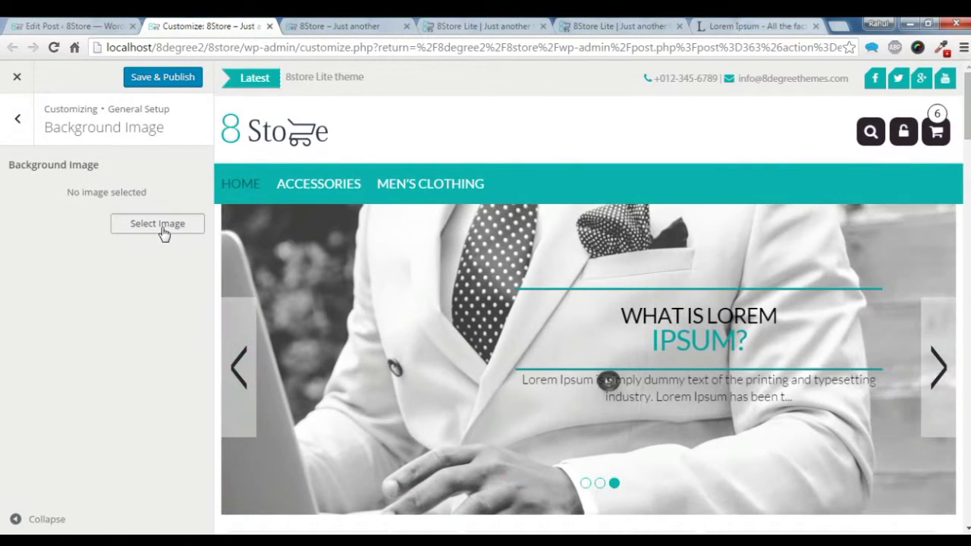
click(162, 232)
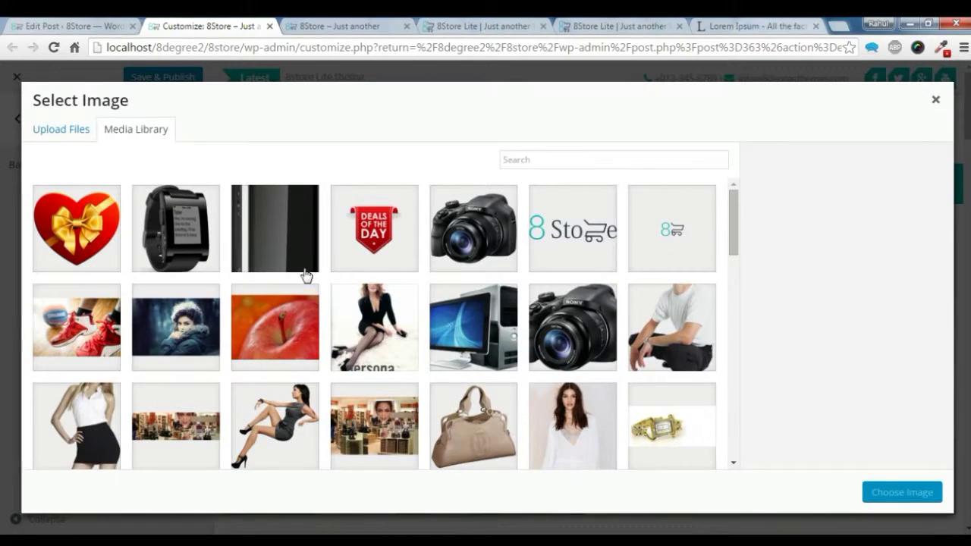
scroll(307, 275, down, 2)
click(381, 302)
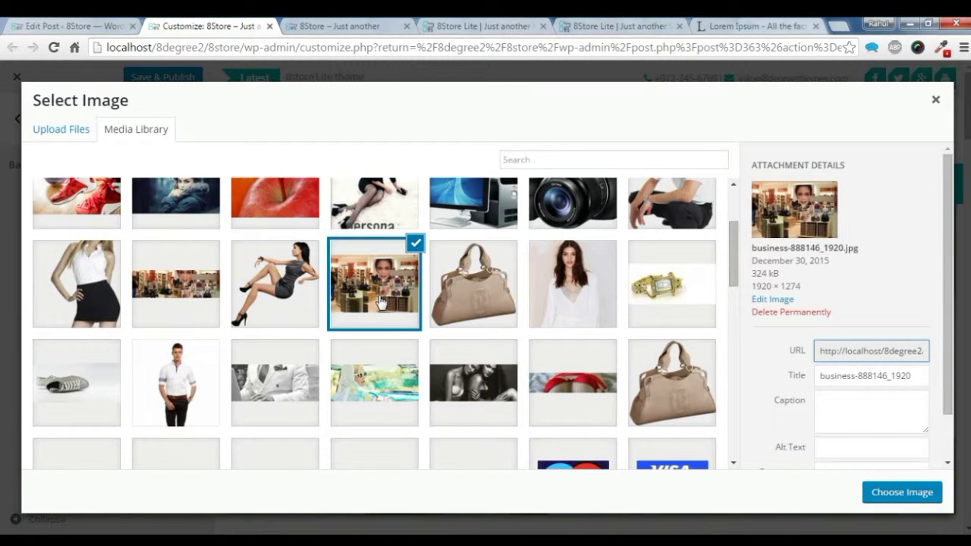
click(900, 494)
scroll(461, 332, down, 5)
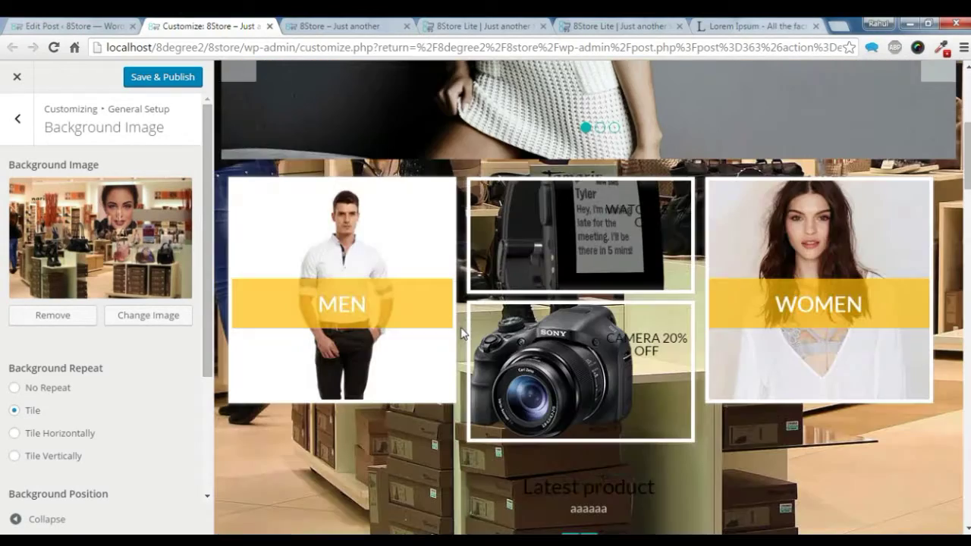
scroll(461, 334, down, 15)
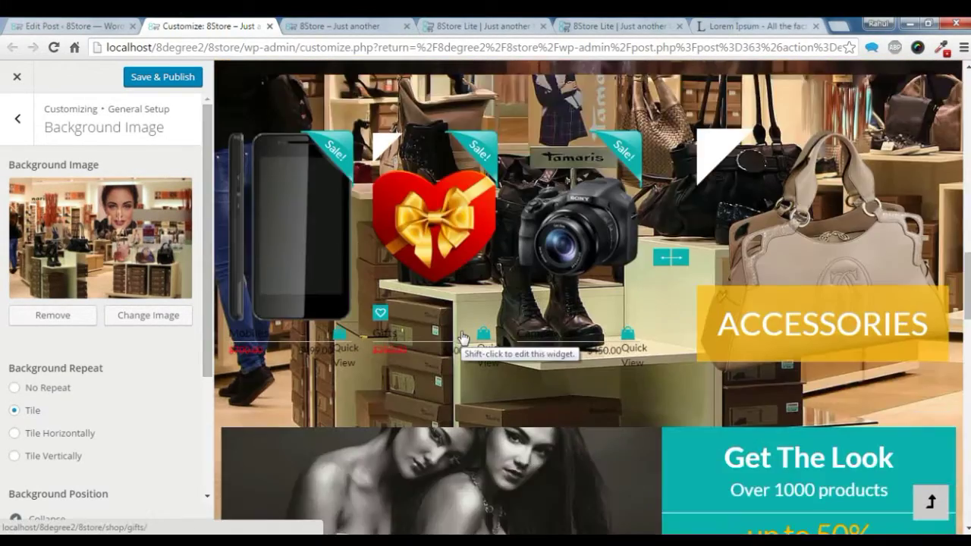
scroll(339, 331, up, 10)
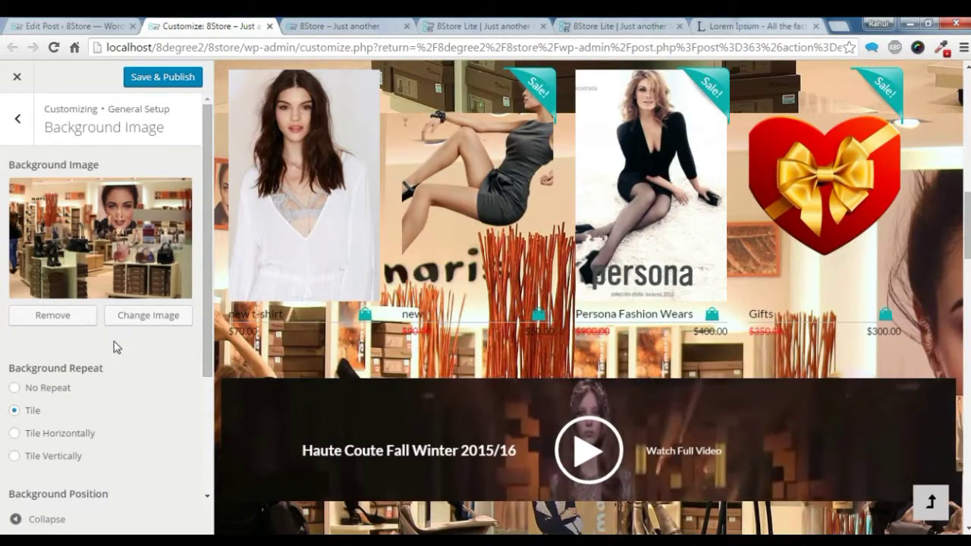
click(61, 315)
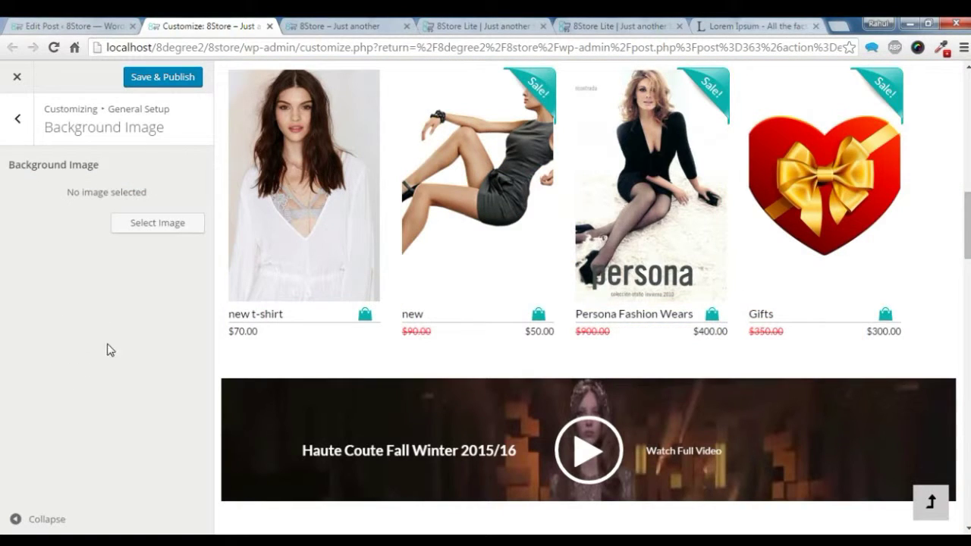
click(16, 137)
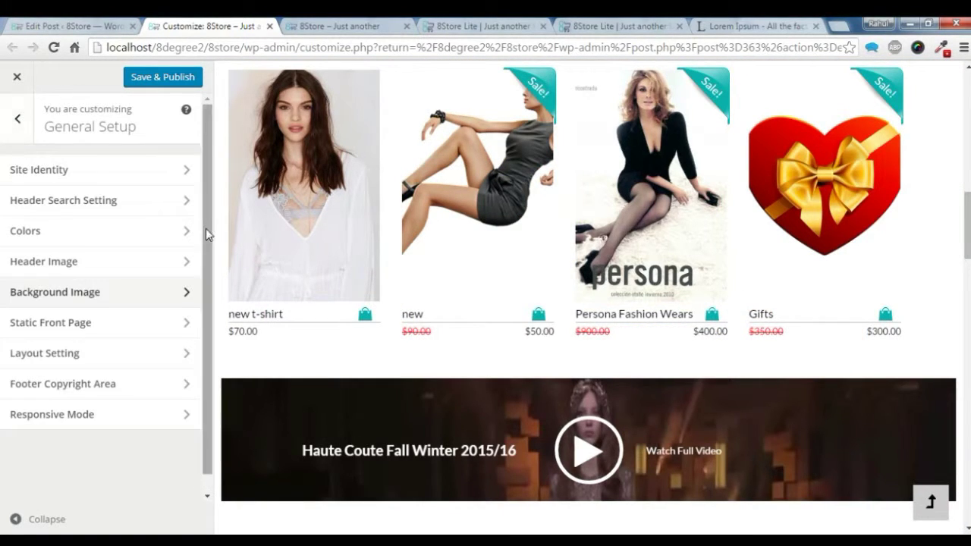
Step: Review the Static Front Page options and the Website Layout options, and examine the page's layout in the preview
click(91, 324)
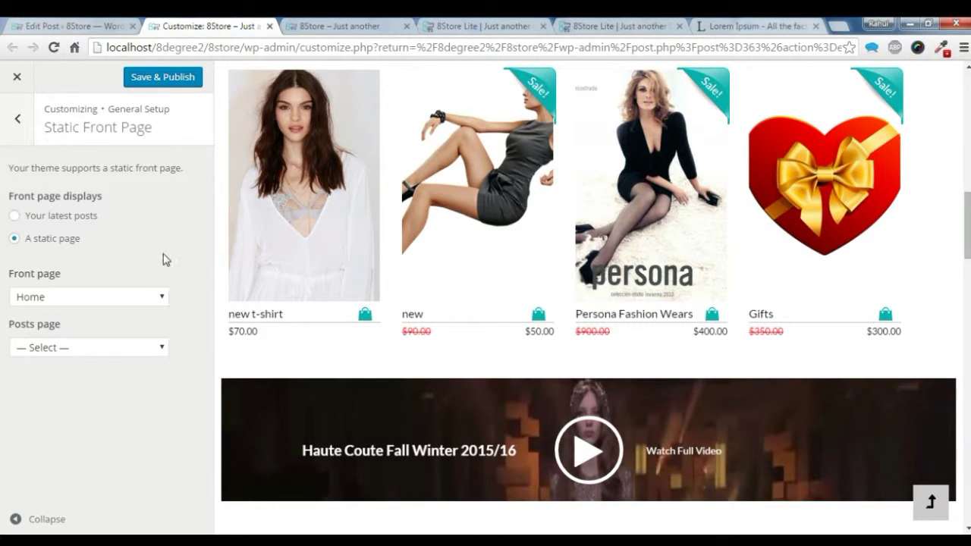
click(22, 129)
click(83, 357)
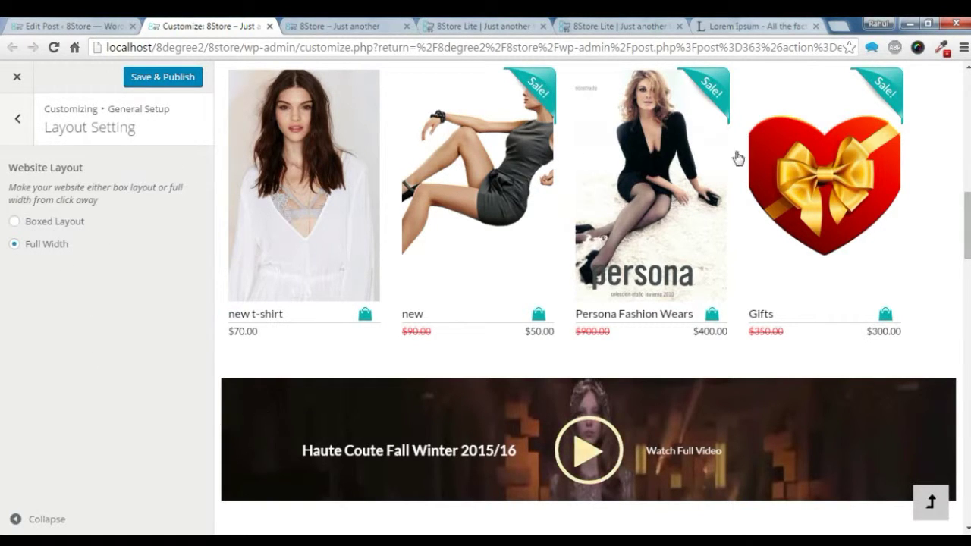
scroll(818, 256, down, 8)
scroll(817, 255, down, 4)
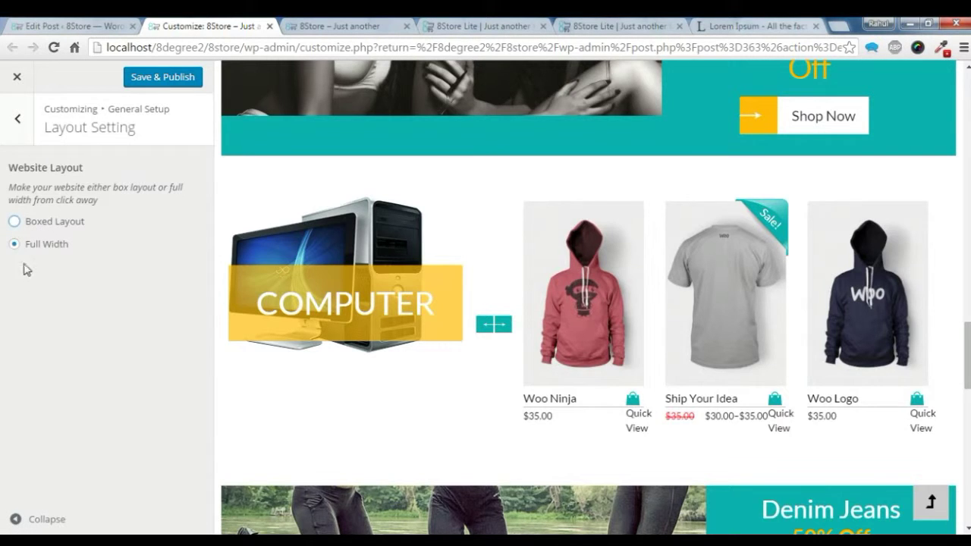
Step: Try Boxed Layout as the website layout, examine the page in the preview with the customizer controls collapsed, and restore Full Width
scroll(531, 334, down, 3)
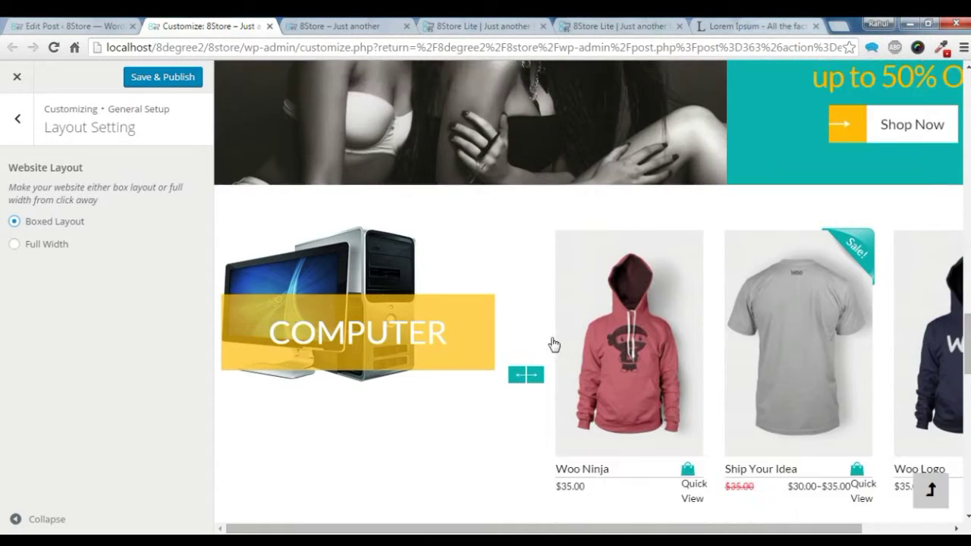
click(15, 519)
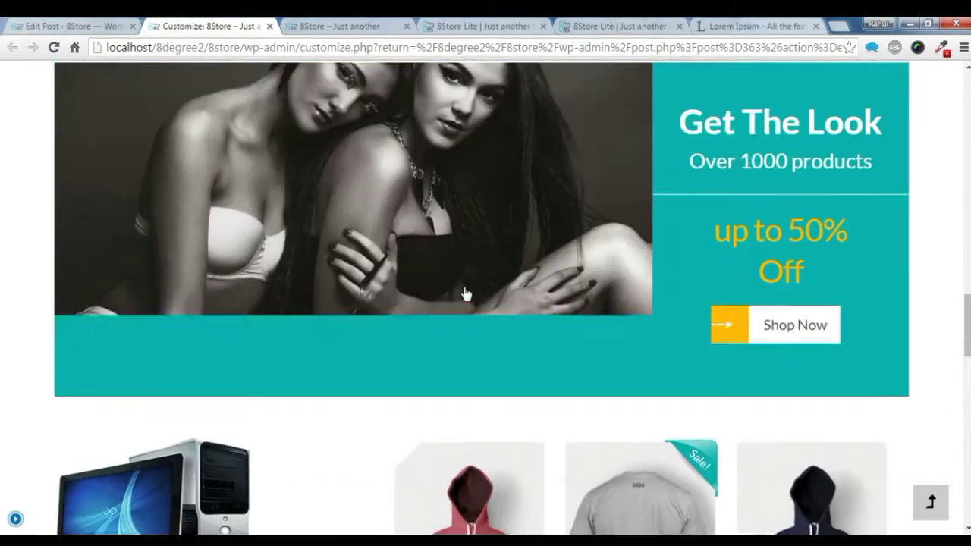
scroll(463, 293, up, 12)
scroll(466, 293, up, 8)
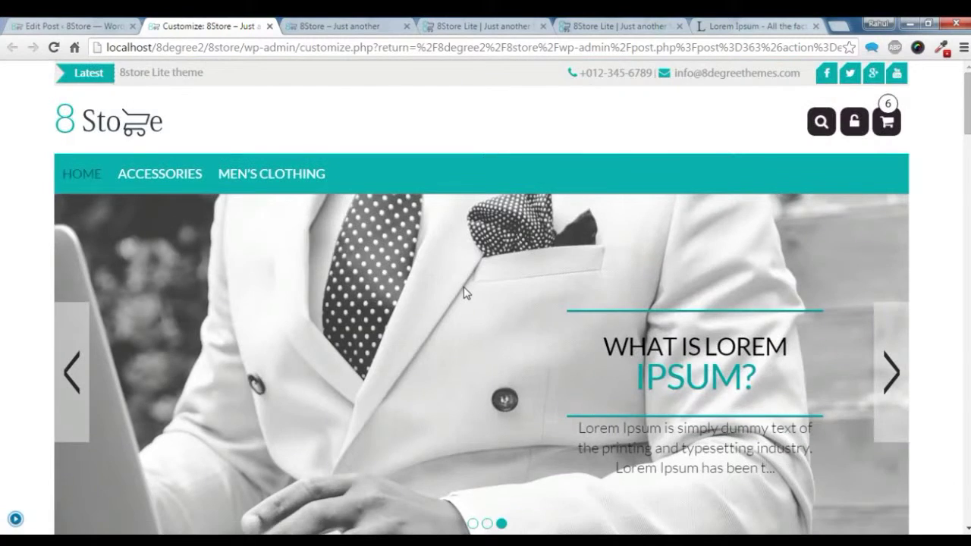
scroll(463, 291, down, 3)
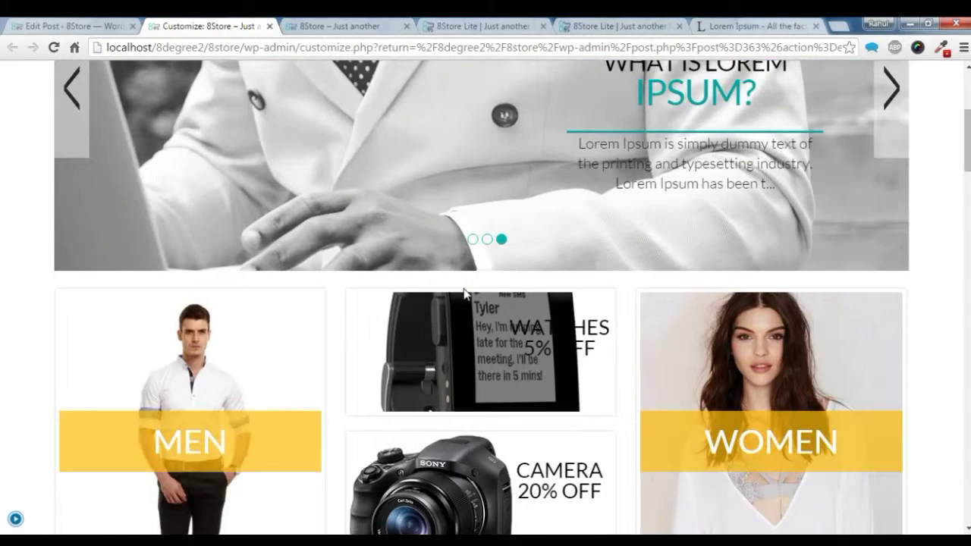
click(16, 519)
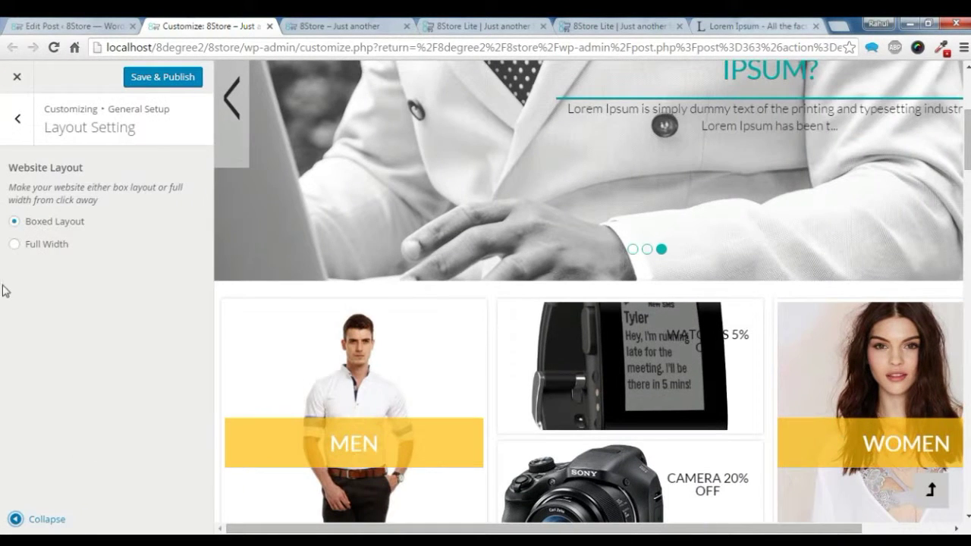
click(15, 245)
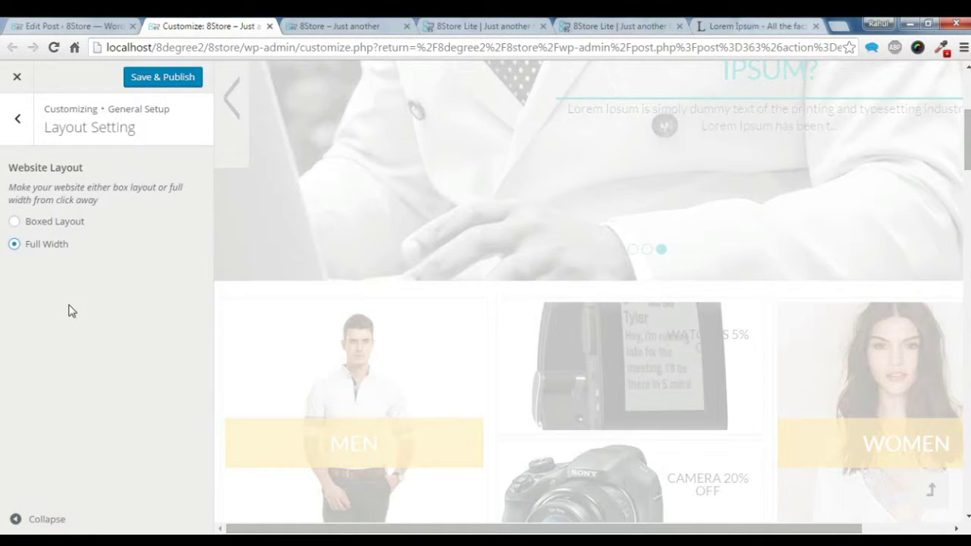
click(17, 121)
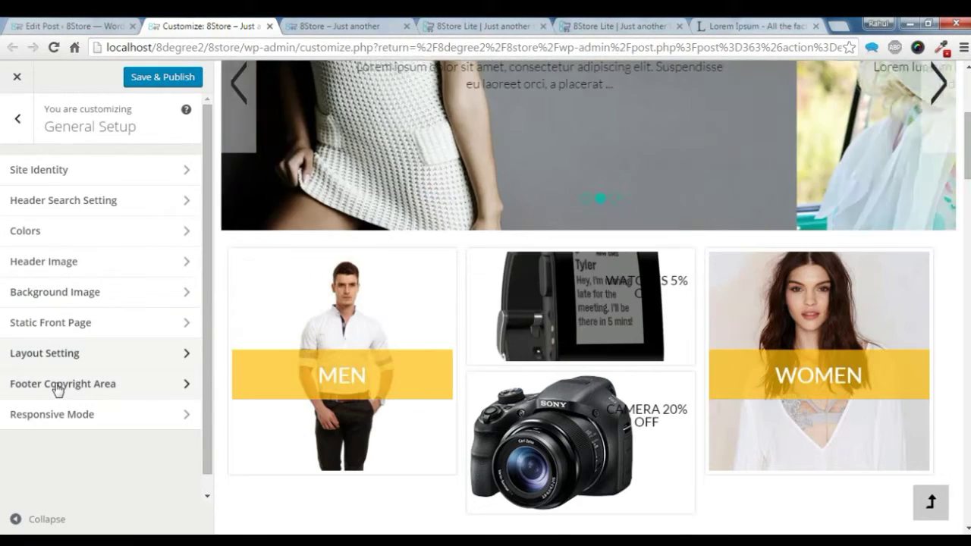
Step: Set the Footer Copyright Area text to "latest themes" and check it in the previewed page's footer
click(58, 387)
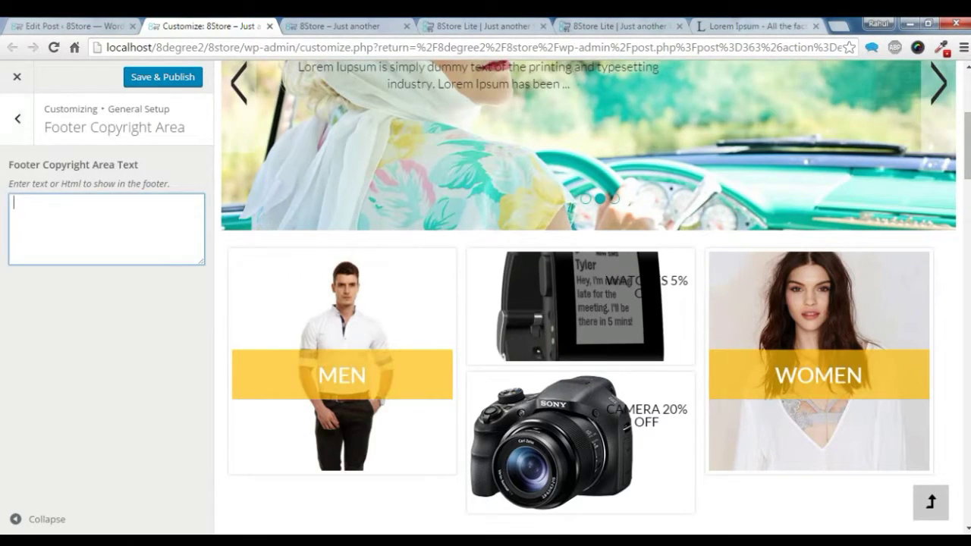
scroll(466, 308, down, 10)
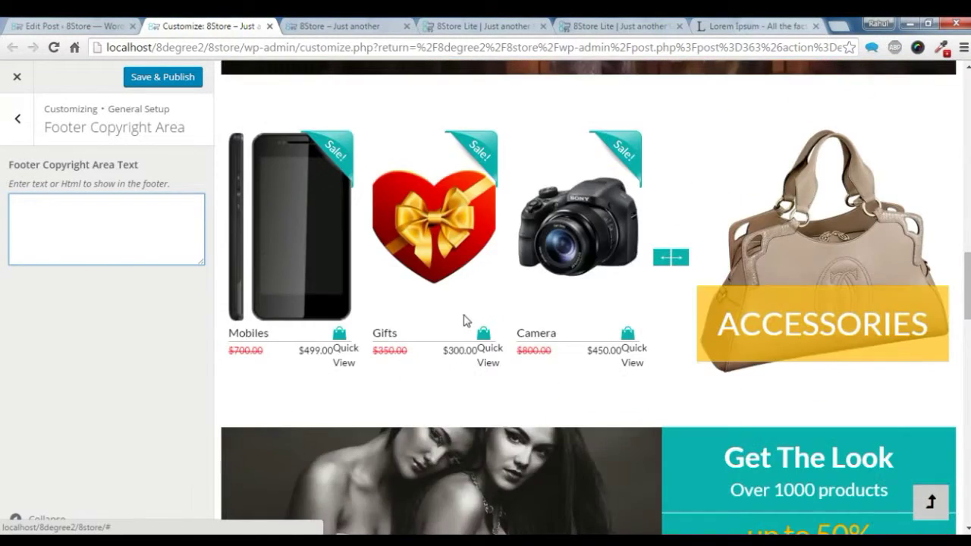
scroll(467, 314, down, 10)
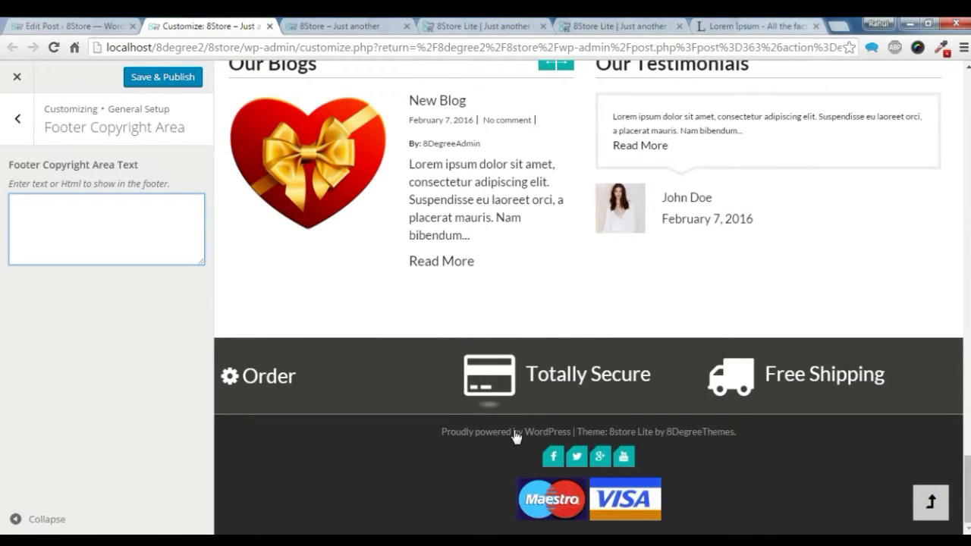
click(107, 228)
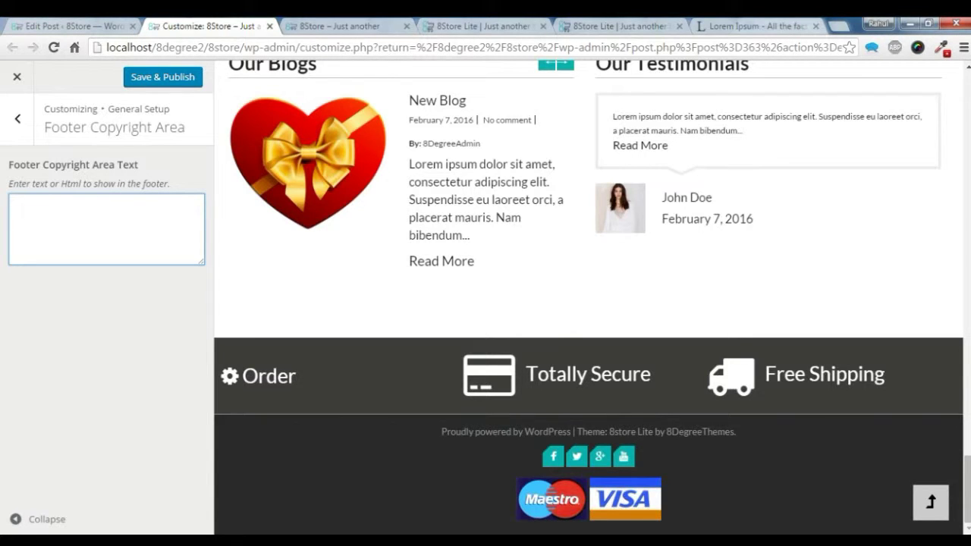
text(latest)
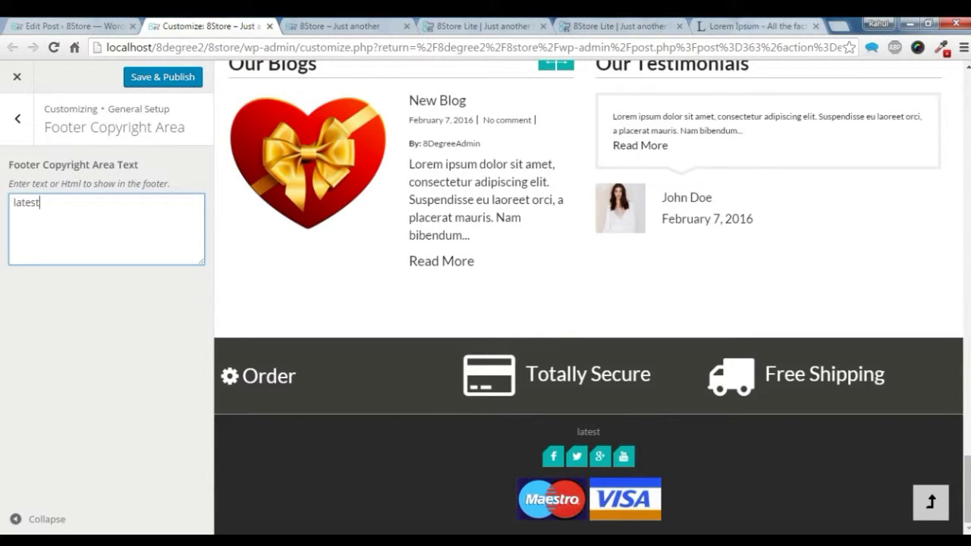
text( themes)
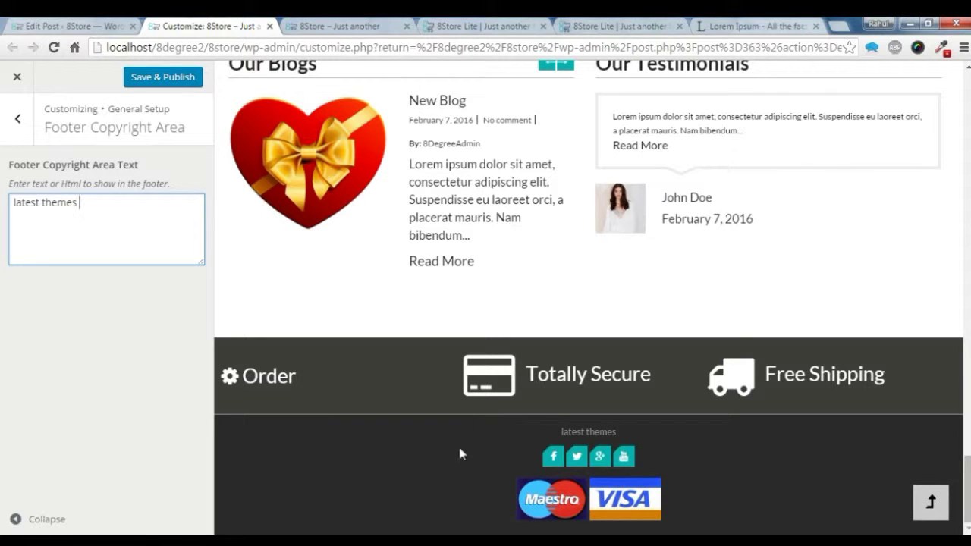
drag(554, 431, 625, 430)
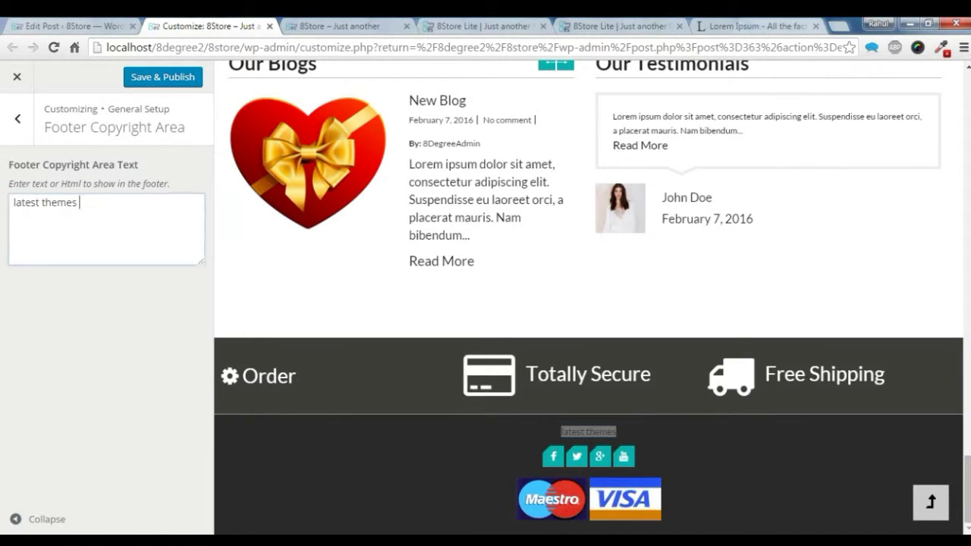
click(16, 119)
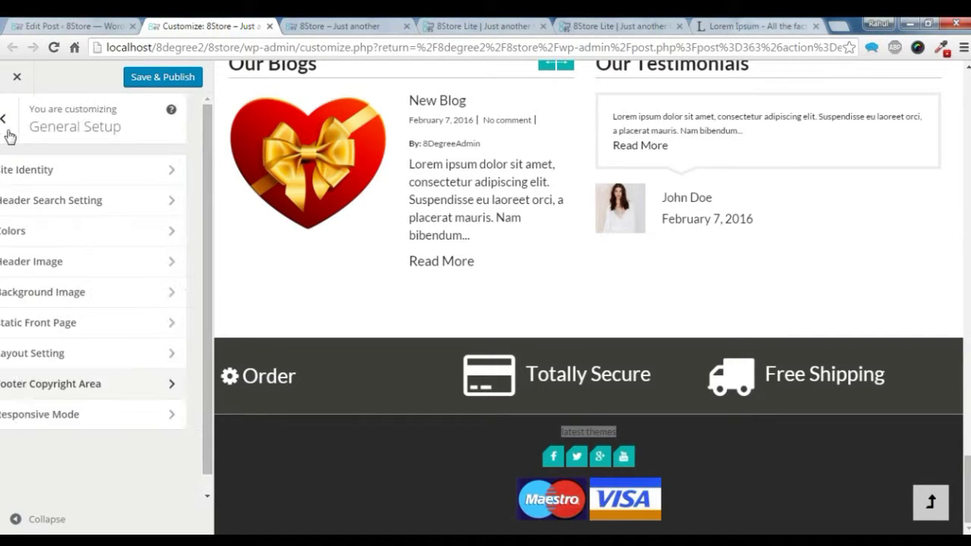
Step: Review the Disable Responsive Design option in Responsive Mode and return to the customizer's main list of sections
click(76, 414)
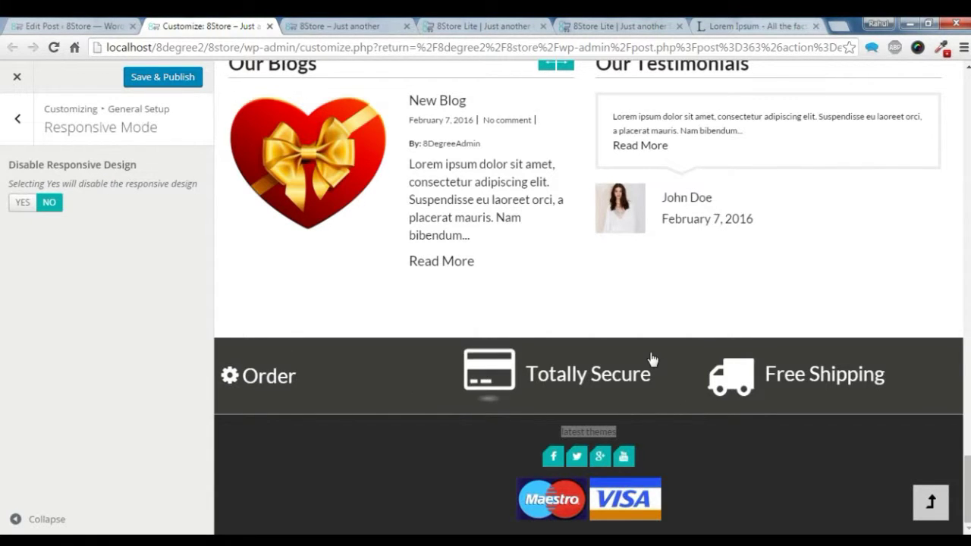
scroll(651, 358, up, 10)
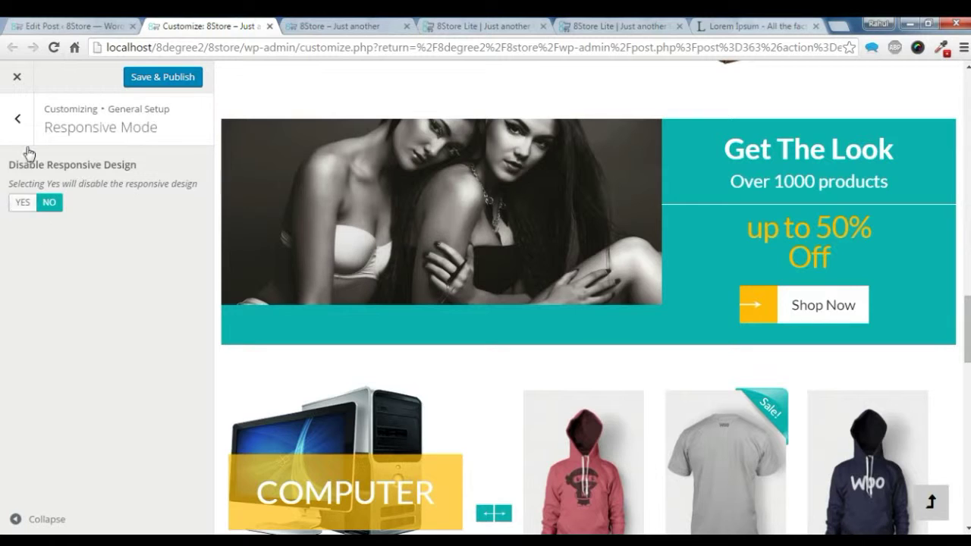
click(19, 119)
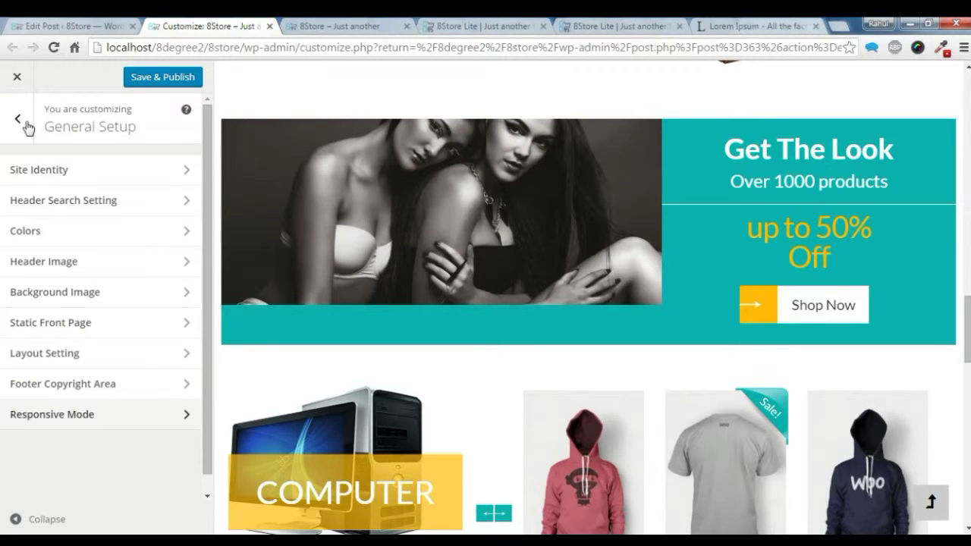
click(25, 125)
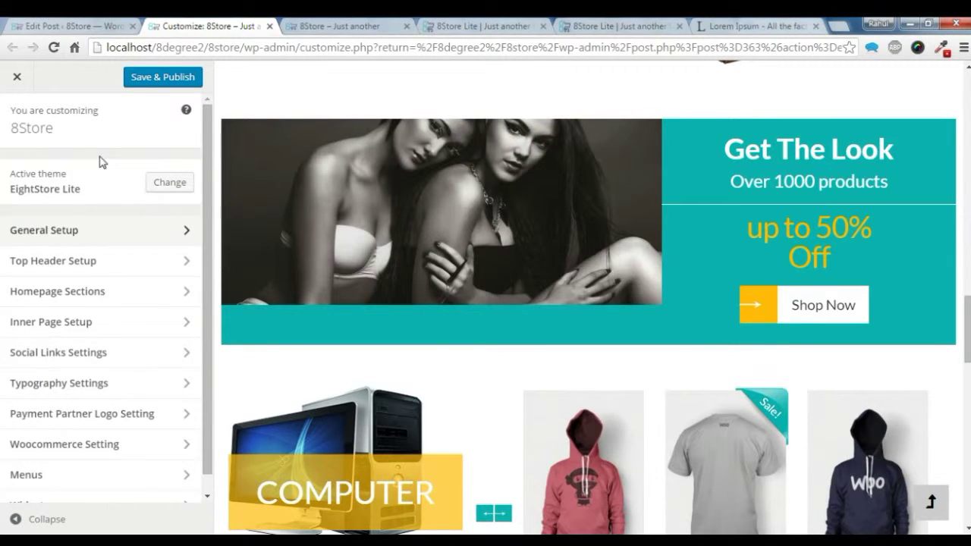